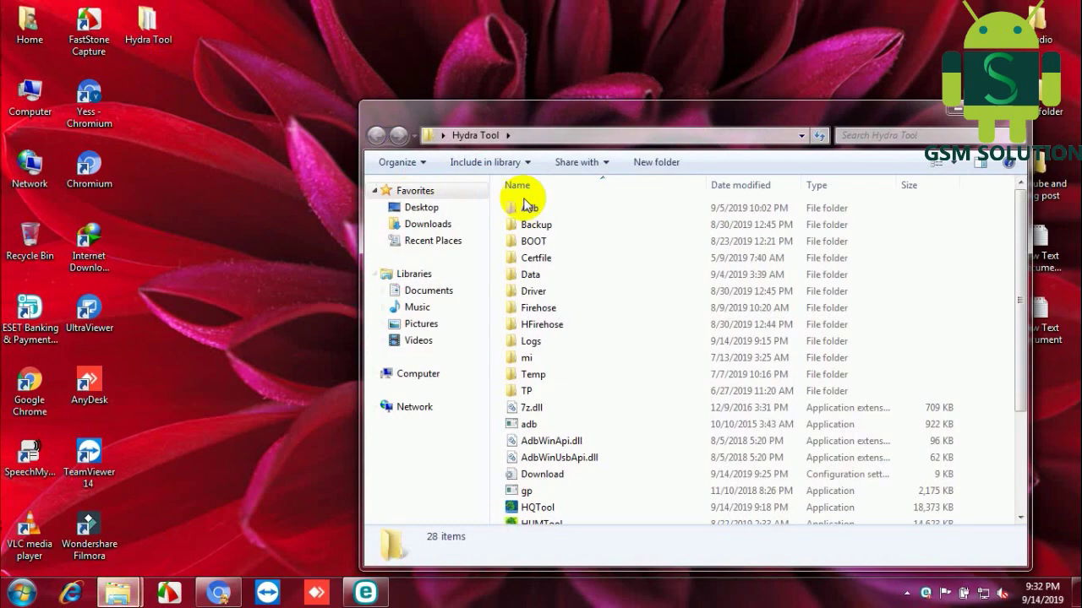
Step: Run HQTool, dismiss the MSVCP100.dll and QMSL_MSVC10R.dll errors, then launch HUMTool instead
double_click(623, 114)
scroll(231, 365, "down", 1)
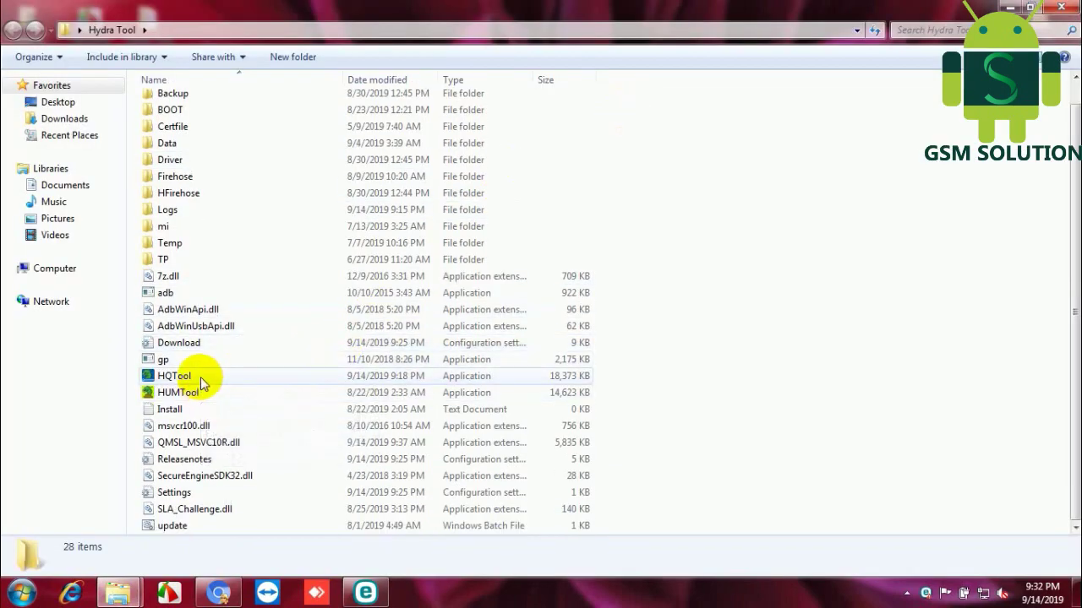
left_click(200, 377)
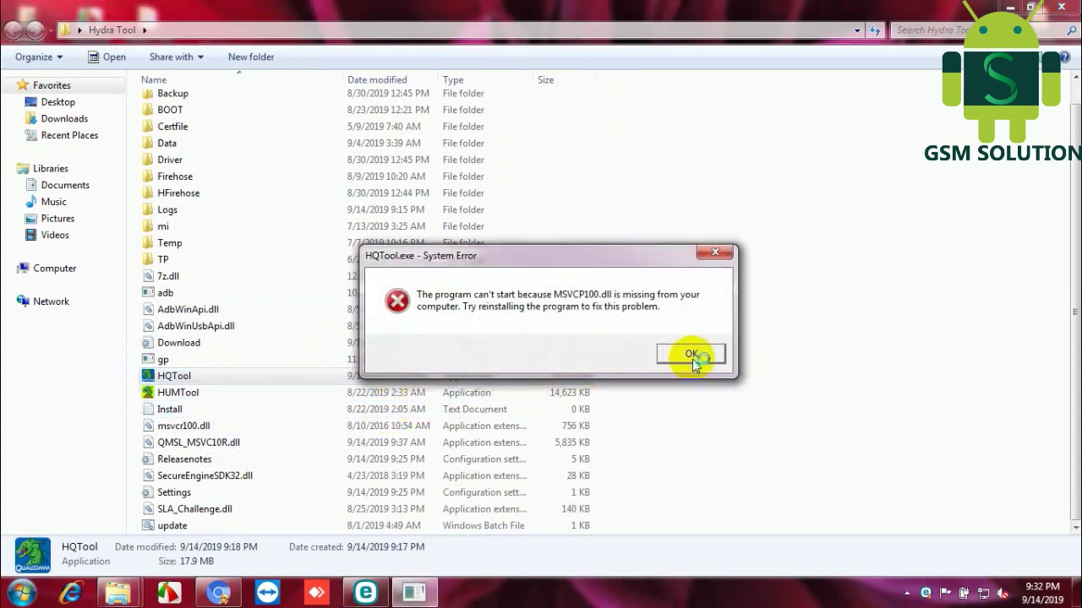
left_click(692, 360)
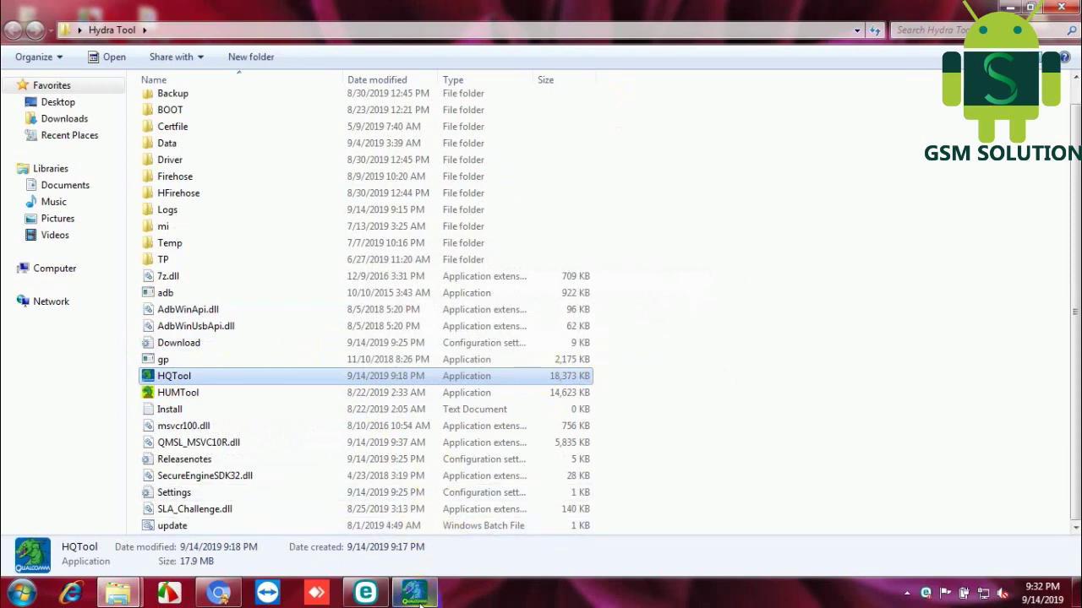
left_click(643, 348)
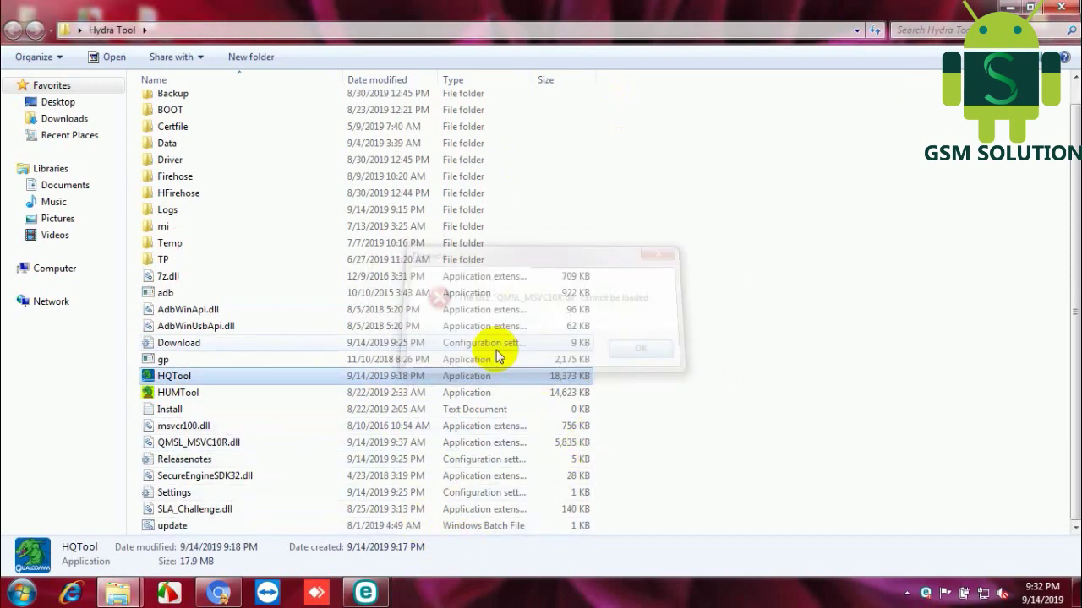
double_click(179, 393)
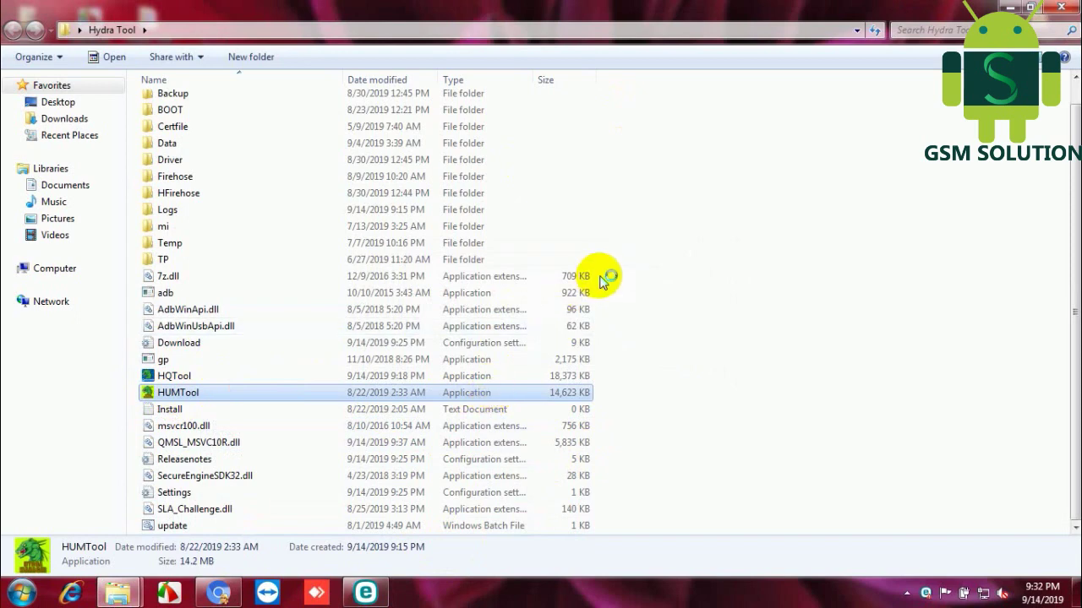
Step: Select the Qualcomm tool in Hydra Update Manager and run the software
left_click(1006, 6)
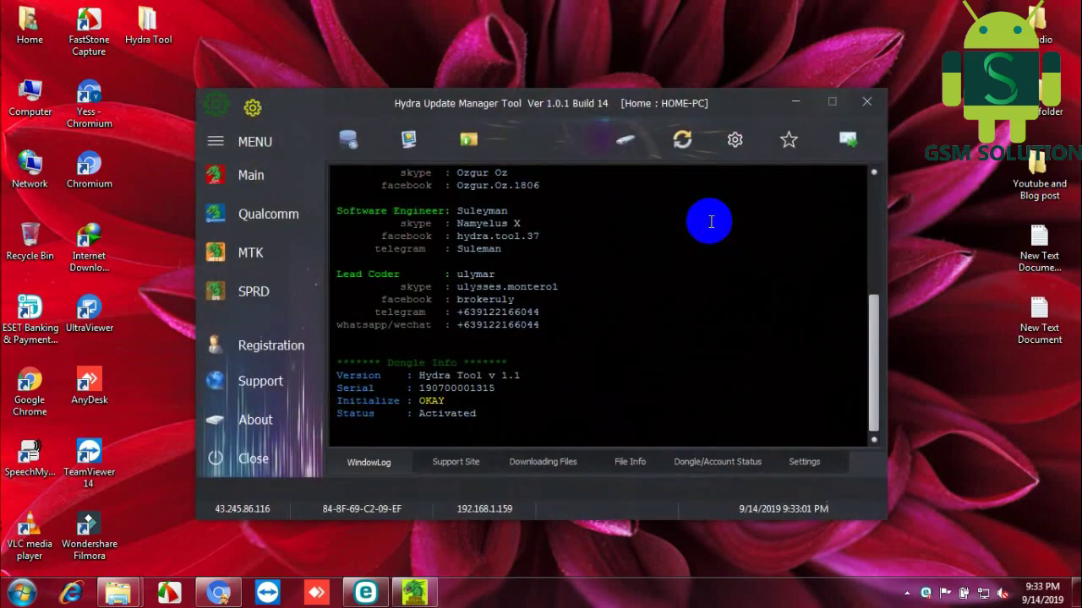
left_click(263, 214)
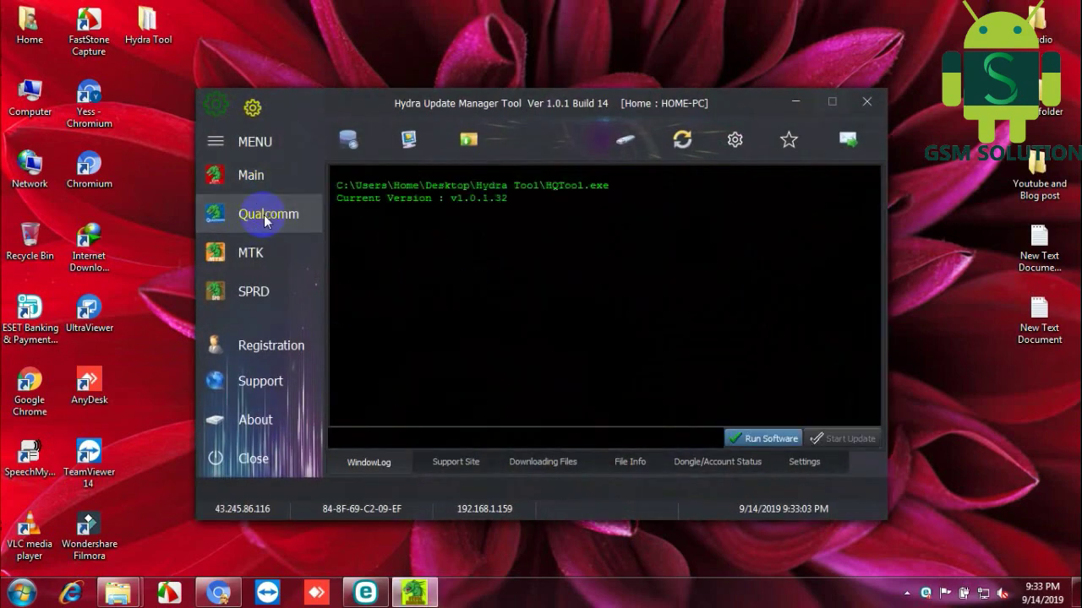
left_click(746, 433)
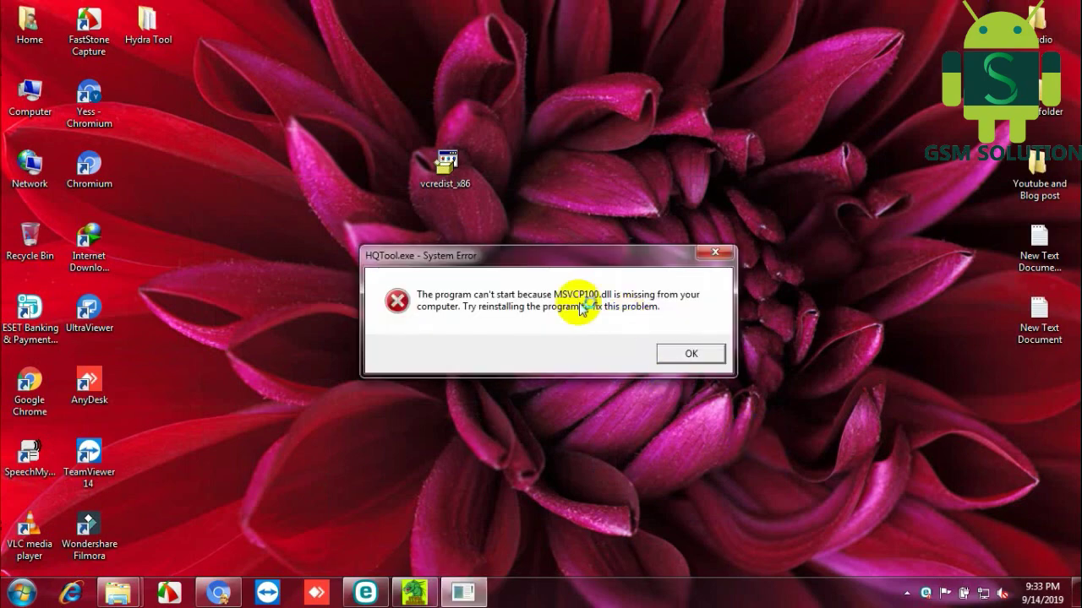
Step: Move and dismiss the MSVCP100.dll and QMSL_MSVC10R.dll error dialogs
left_click_drag(524, 264, 555, 154)
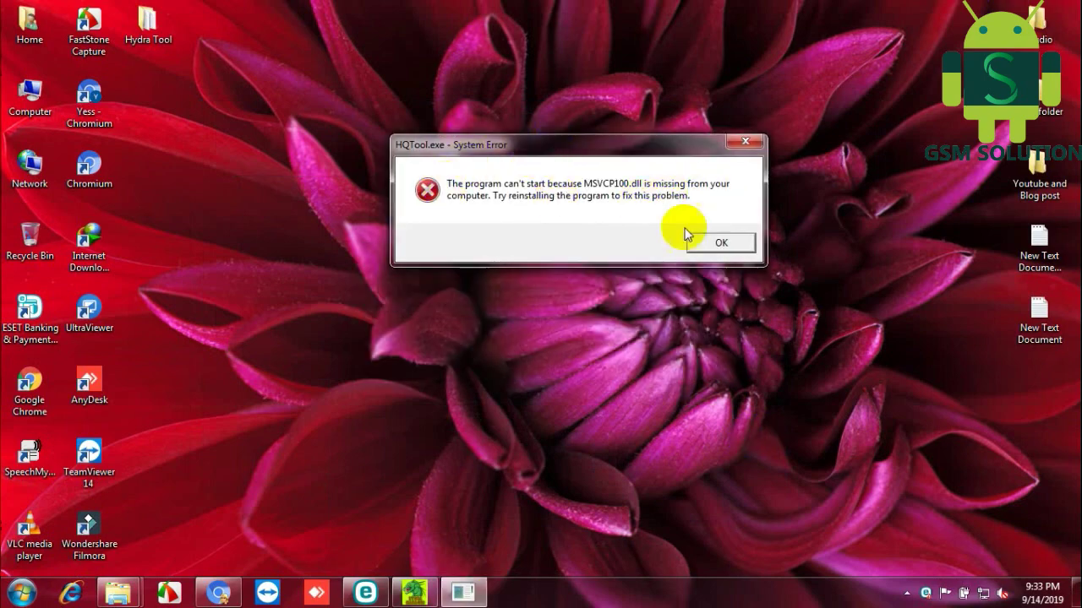
left_click(712, 241)
left_click_drag(519, 242, 535, 188)
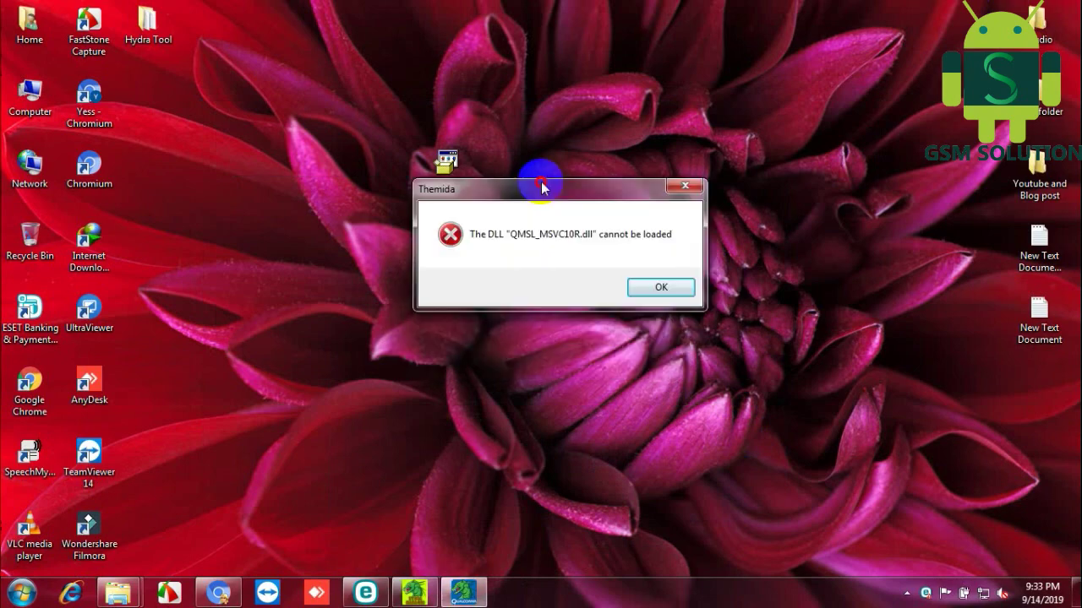
left_click(661, 286)
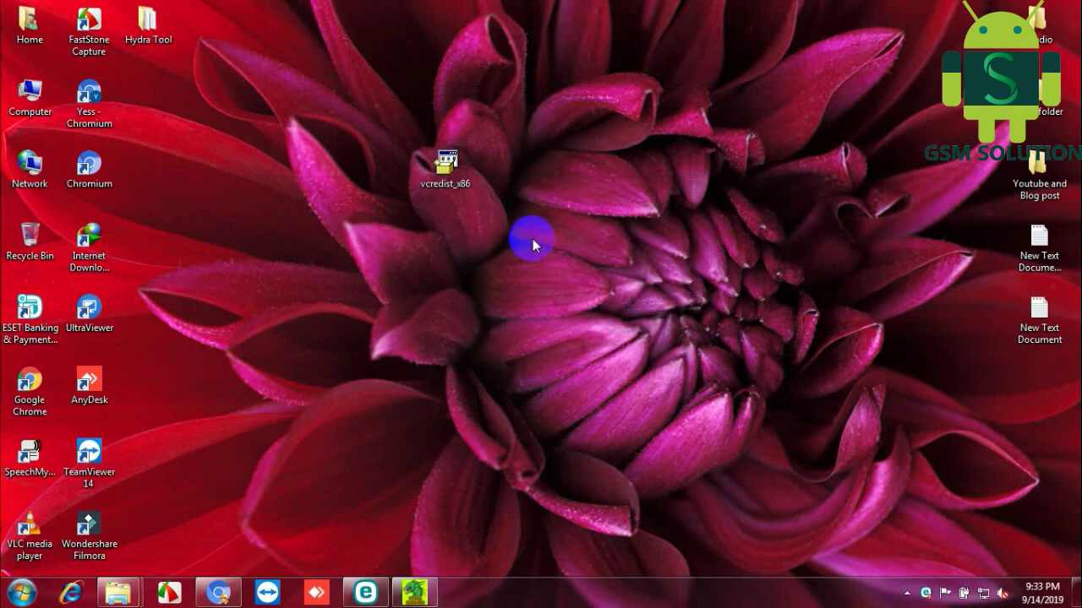
Step: Install Visual C++ 2010 x86 via vcredist_x86, accepting the license and the feedback option
double_click(454, 162)
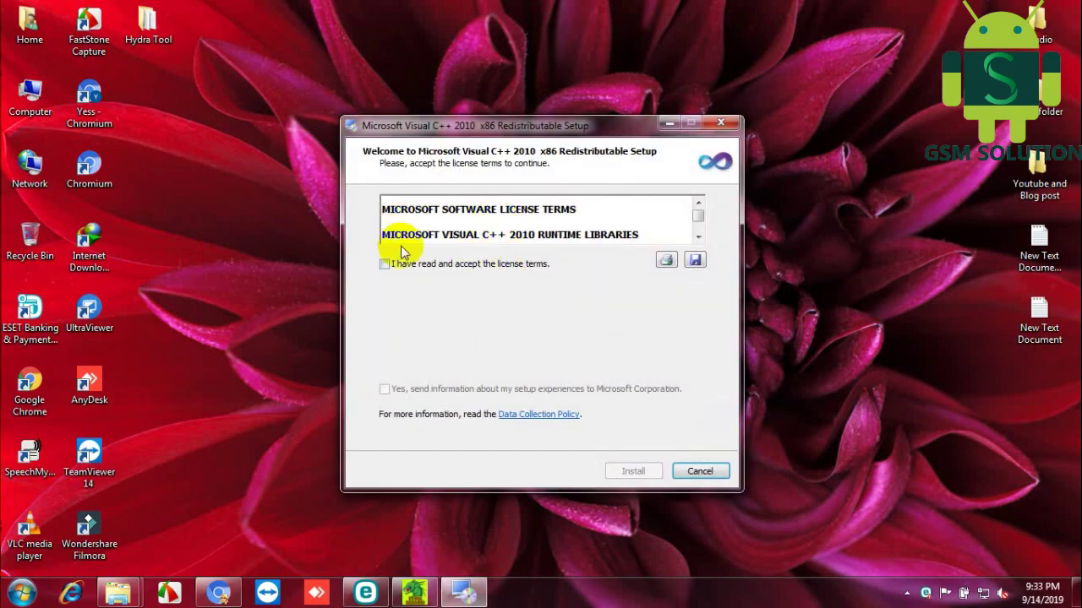
left_click(384, 263)
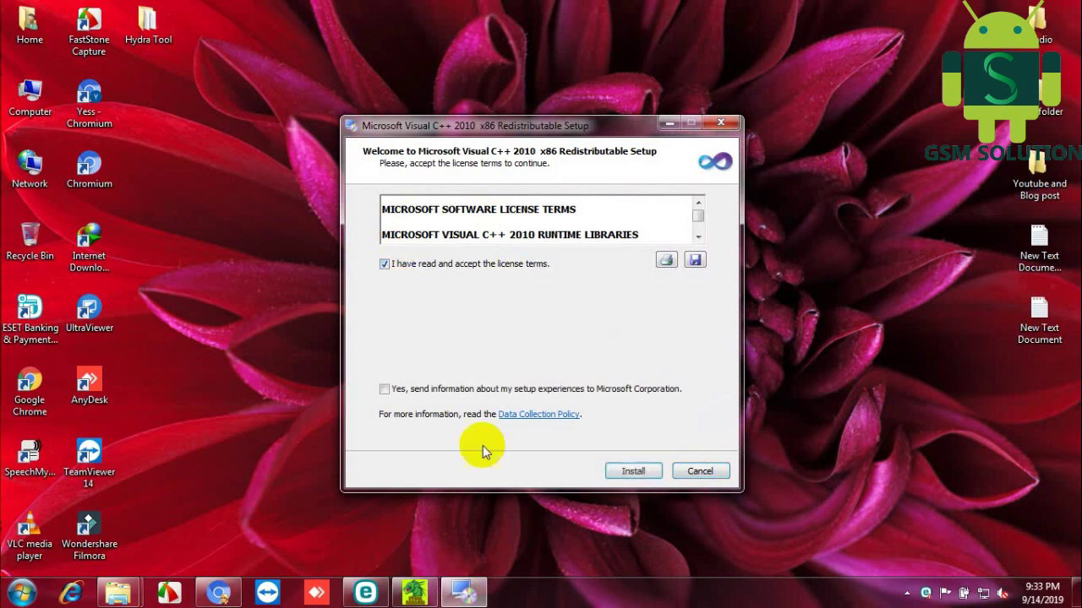
left_click(431, 391)
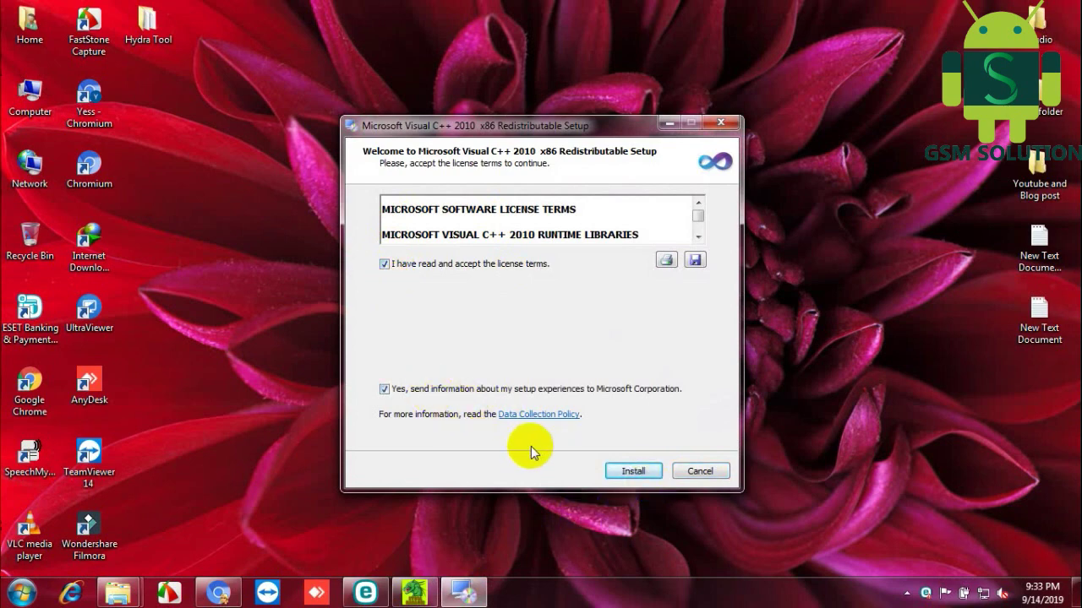
left_click(629, 471)
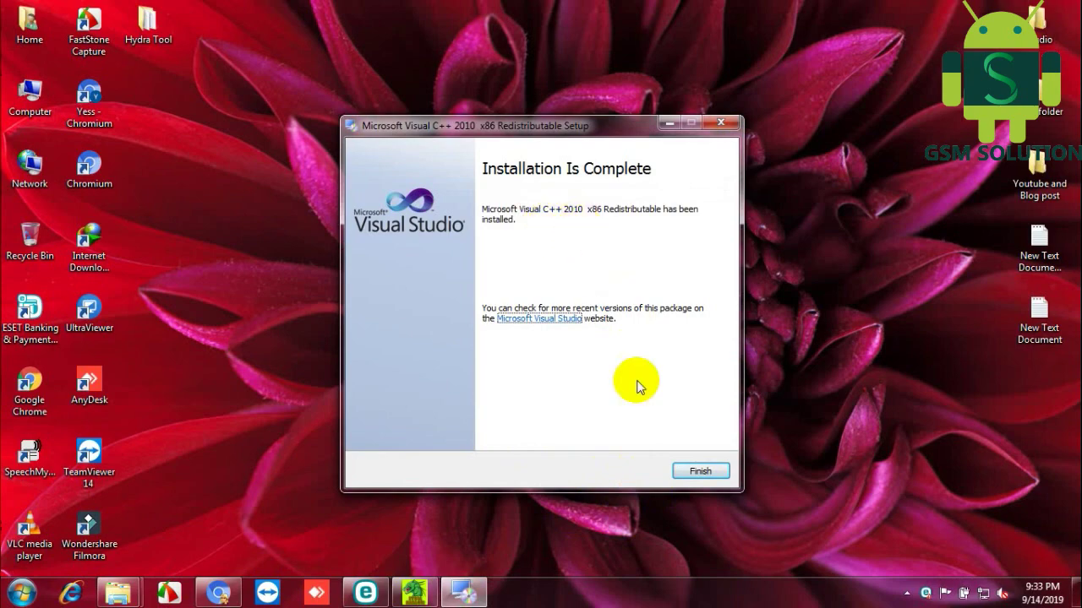
left_click(703, 473)
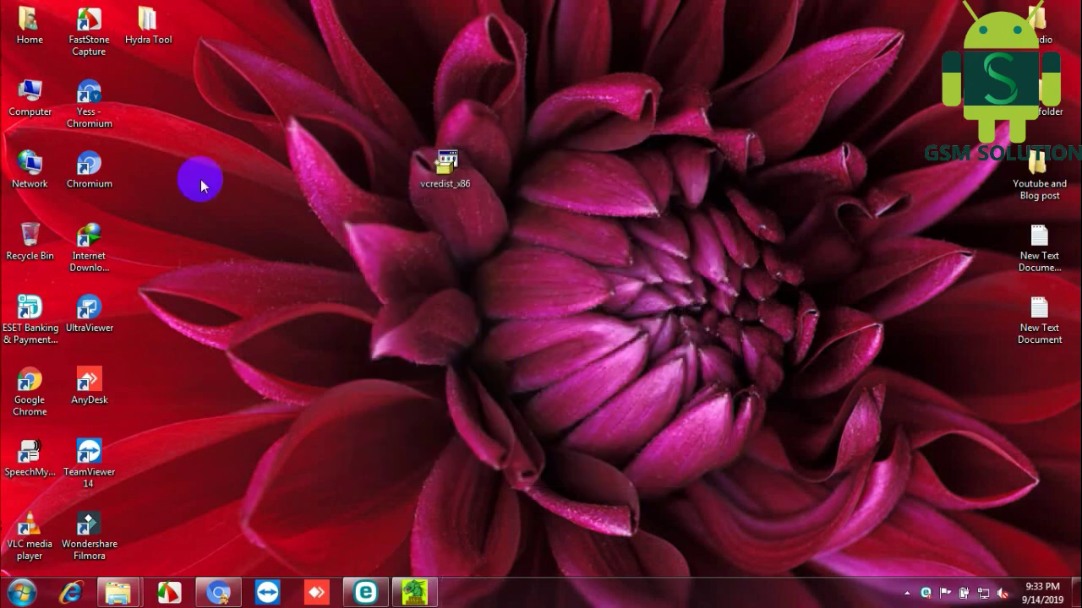
Step: Reopen and minimize the Hydra Tool folder, then start Hydra Qualcomm Tool
double_click(144, 37)
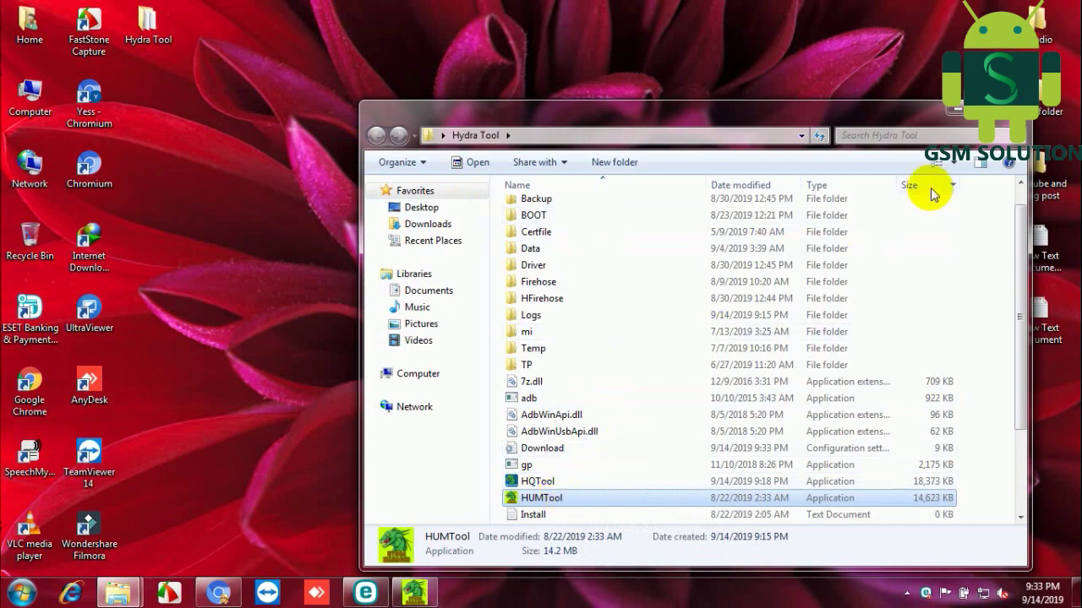
left_click(957, 110)
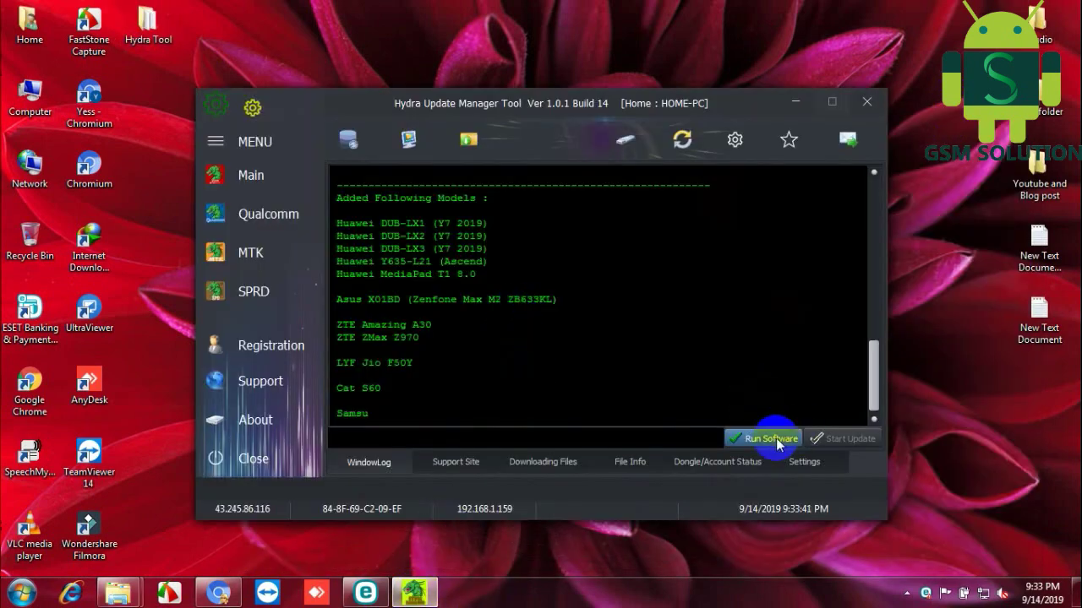
left_click(771, 439)
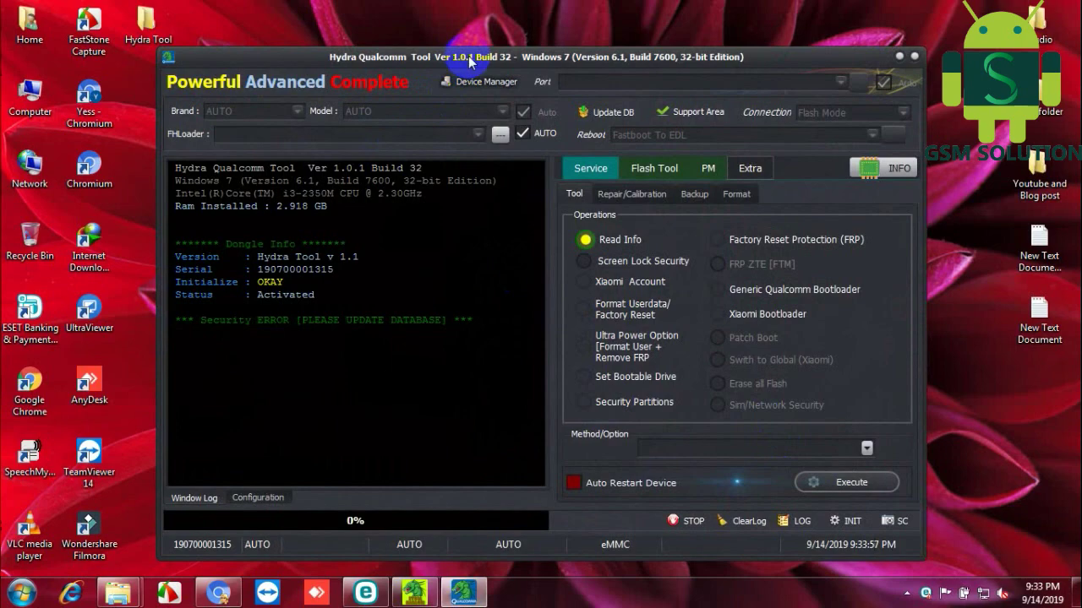
Step: Reposition the tool window higher and highlight the Security ERROR database line in the log
mouse_move(468, 57)
left_mouse_down()
mouse_move(514, 10)
mouse_move(499, 29)
left_mouse_up()
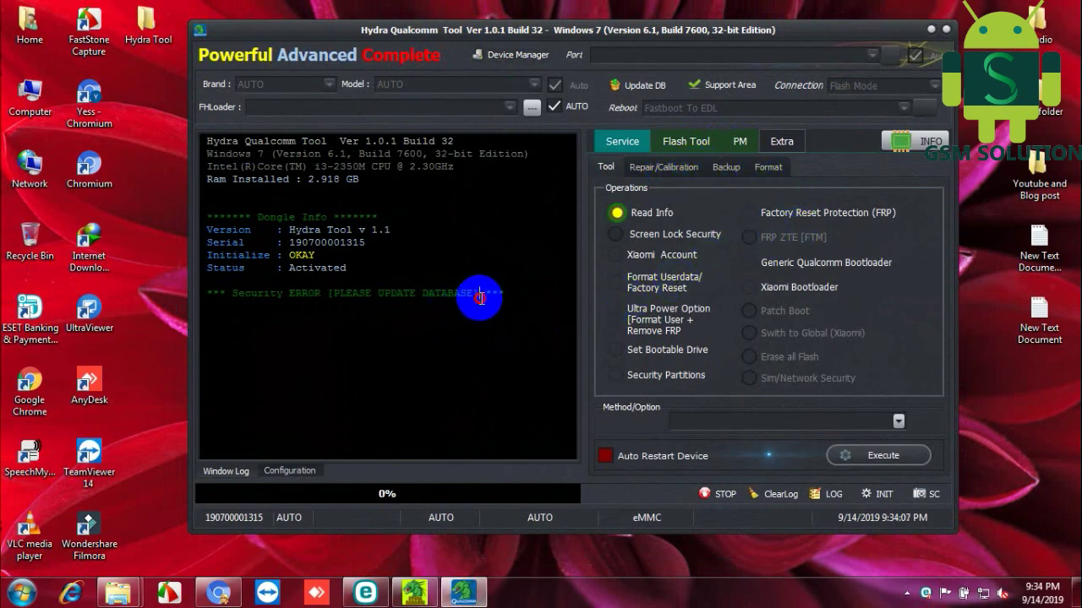
left_click_drag(478, 296, 208, 295)
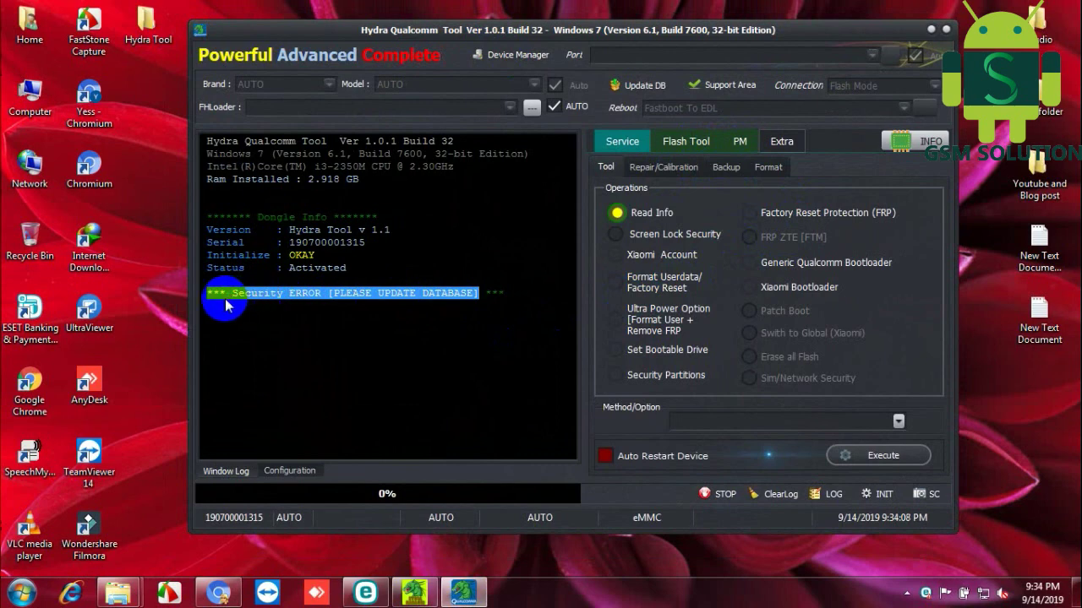
left_click(339, 330)
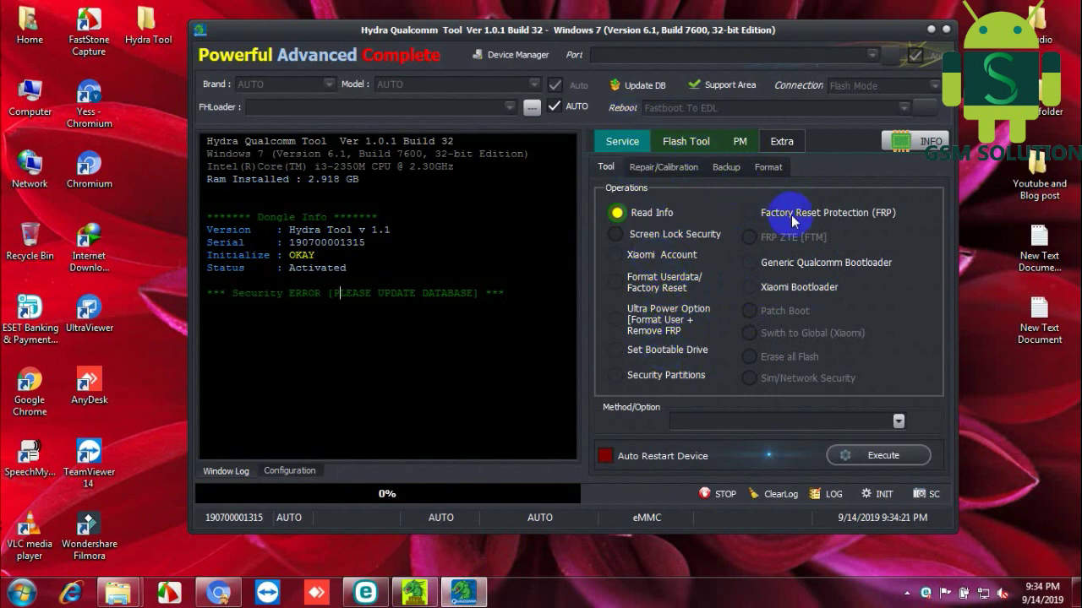
left_click(692, 145)
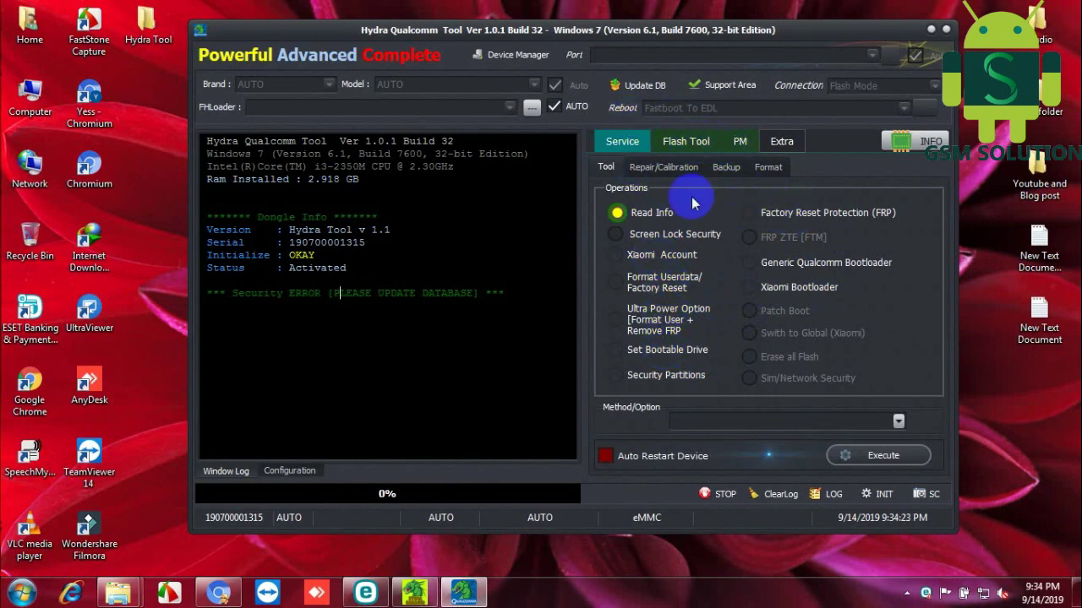
mouse_move(507, 293)
left_mouse_down()
mouse_move(372, 304)
mouse_move(211, 292)
left_mouse_up()
left_click(258, 306)
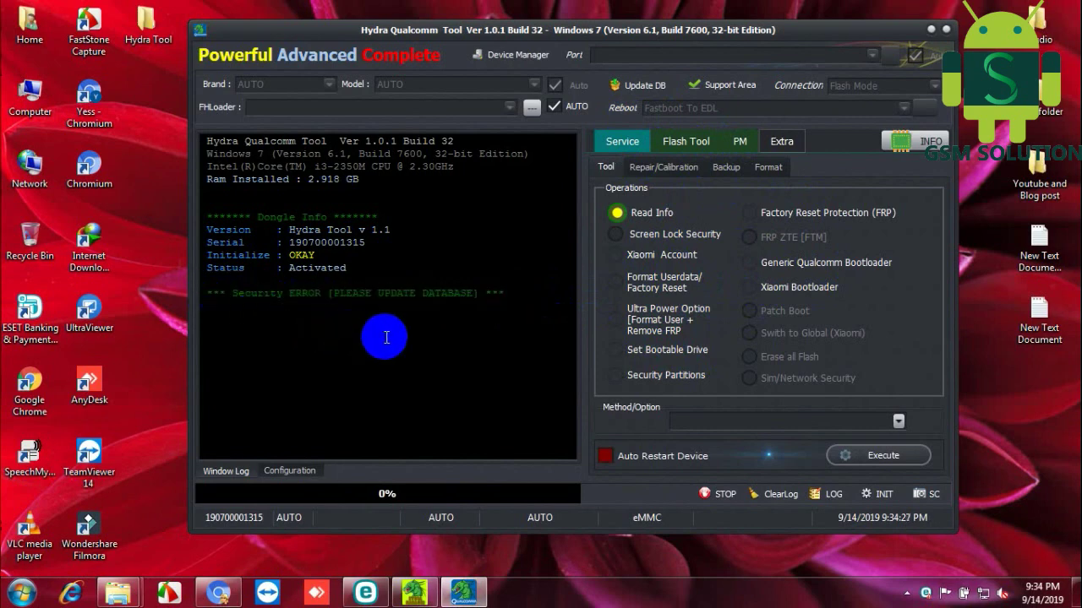
left_click(201, 298)
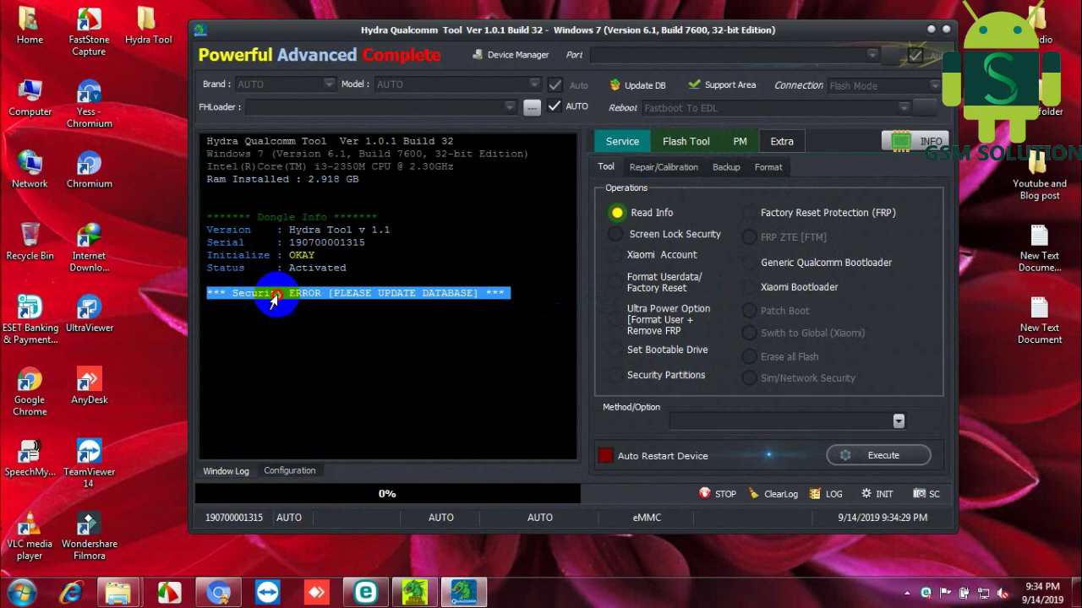
Step: Update the database to 100%, listing 59 brands, 1020 models and 370 MSMIDs
left_click(648, 88)
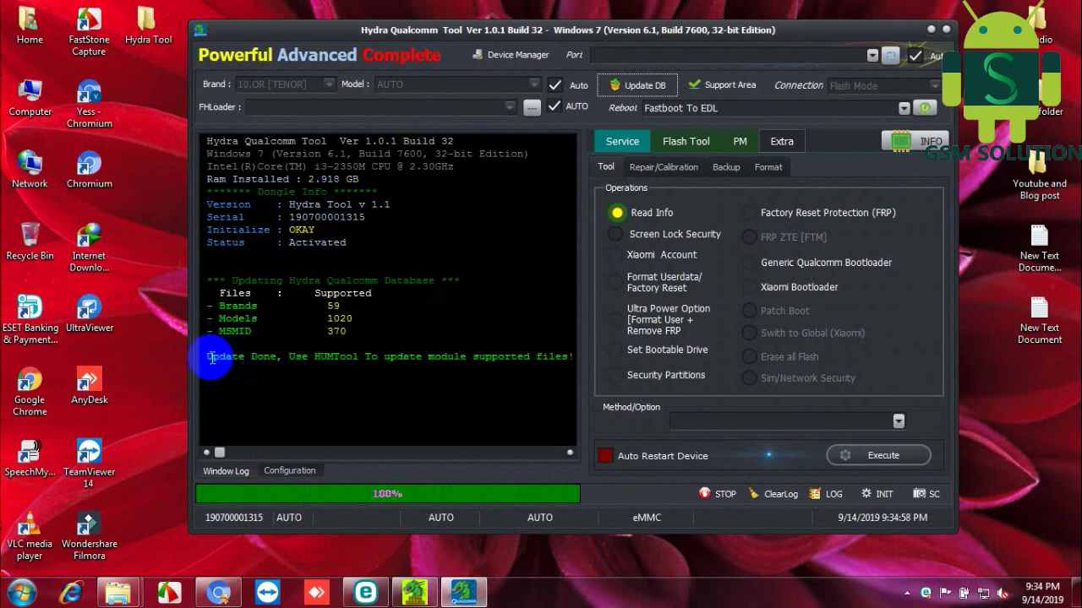
left_click_drag(211, 358, 560, 367)
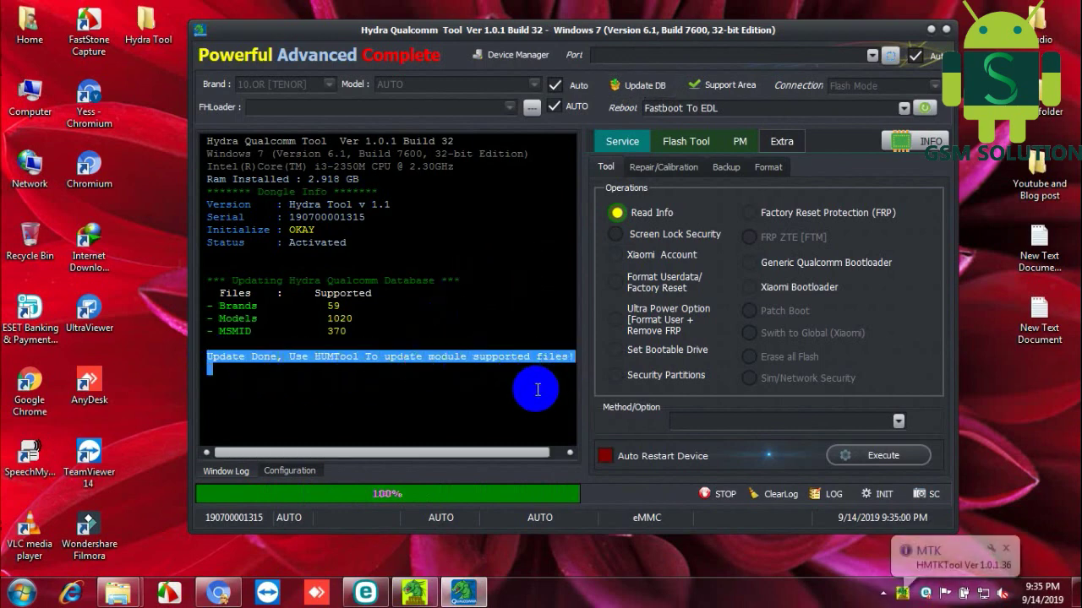
left_click(536, 387)
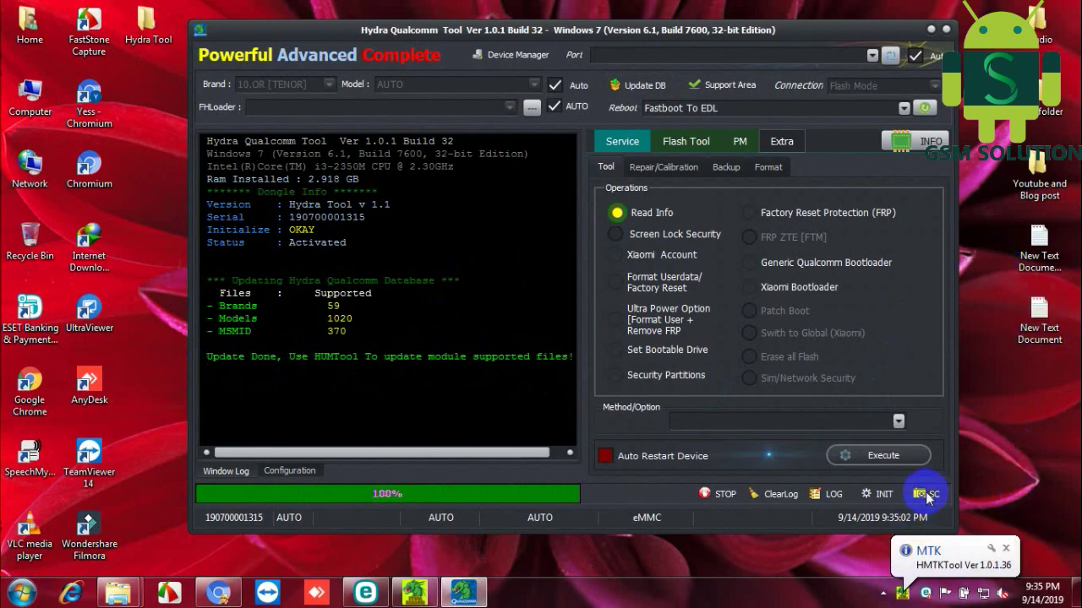
left_click(1006, 550)
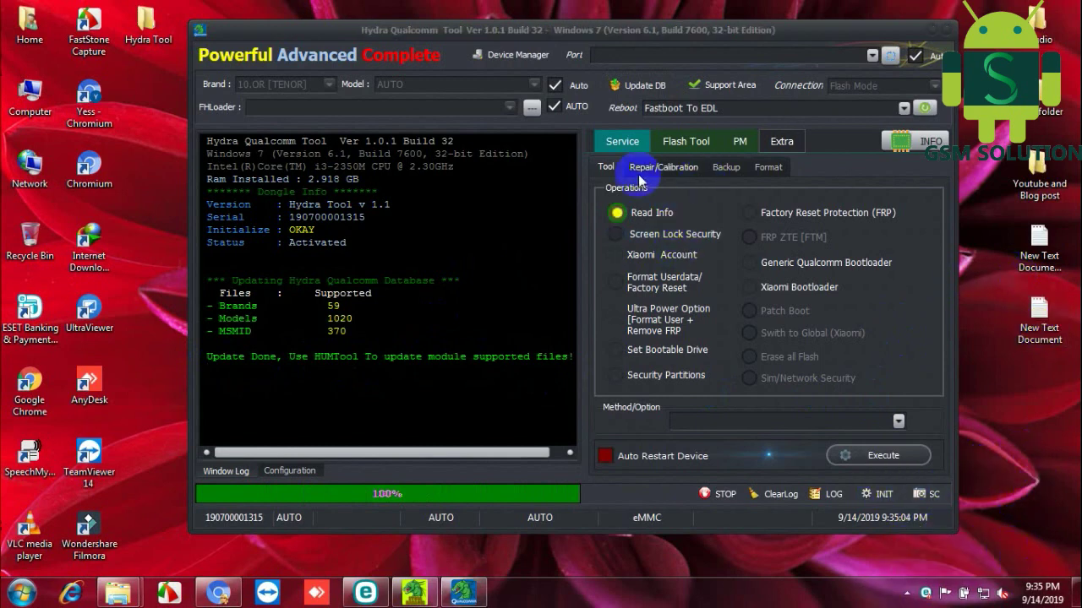
left_click(676, 174)
left_click(725, 169)
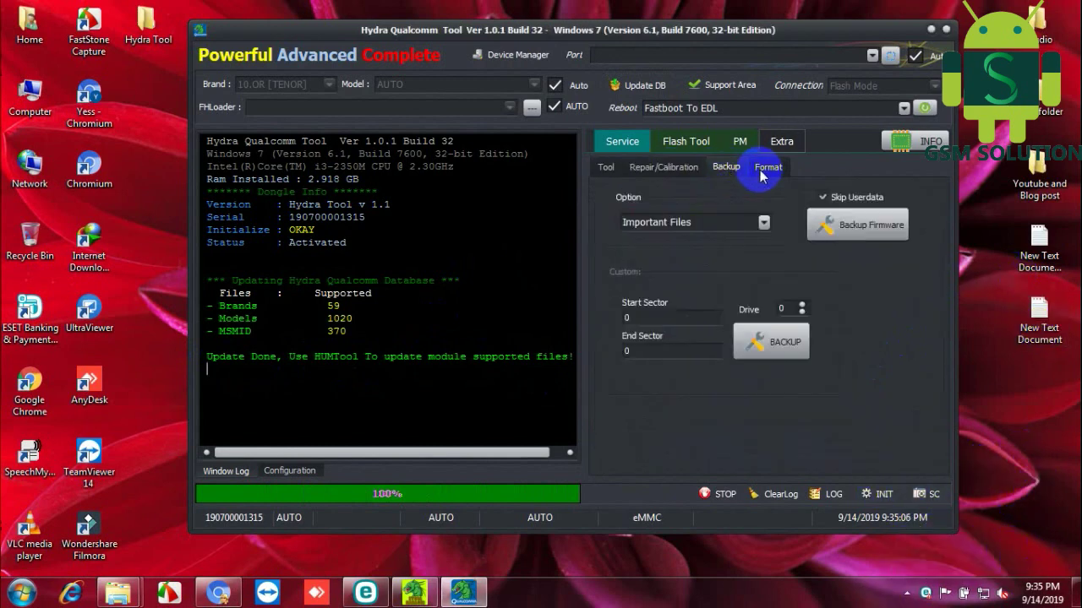
left_click(760, 173)
left_click(605, 166)
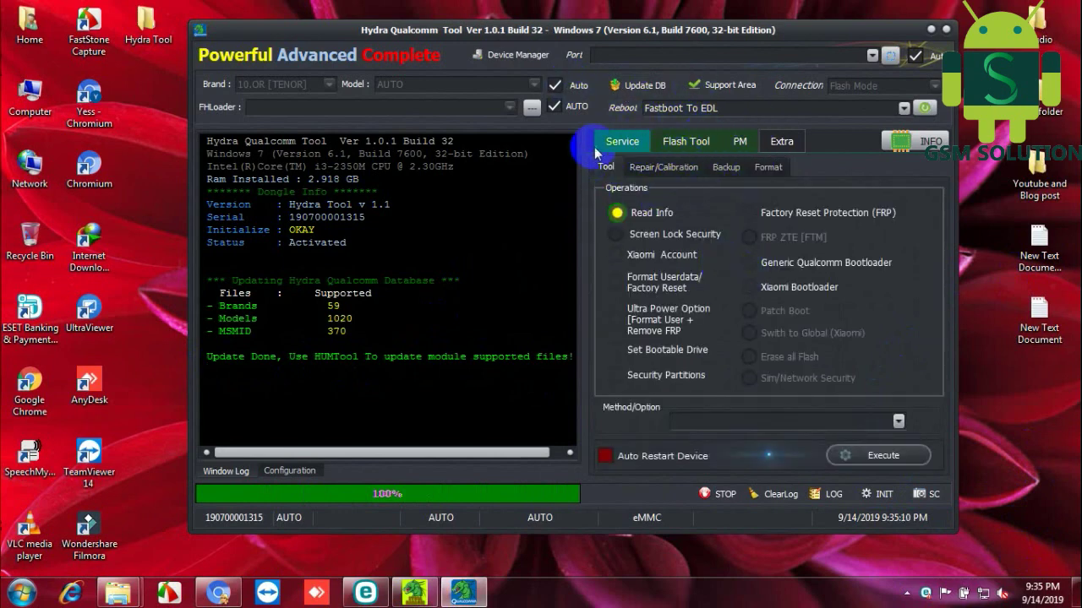
left_click(903, 110)
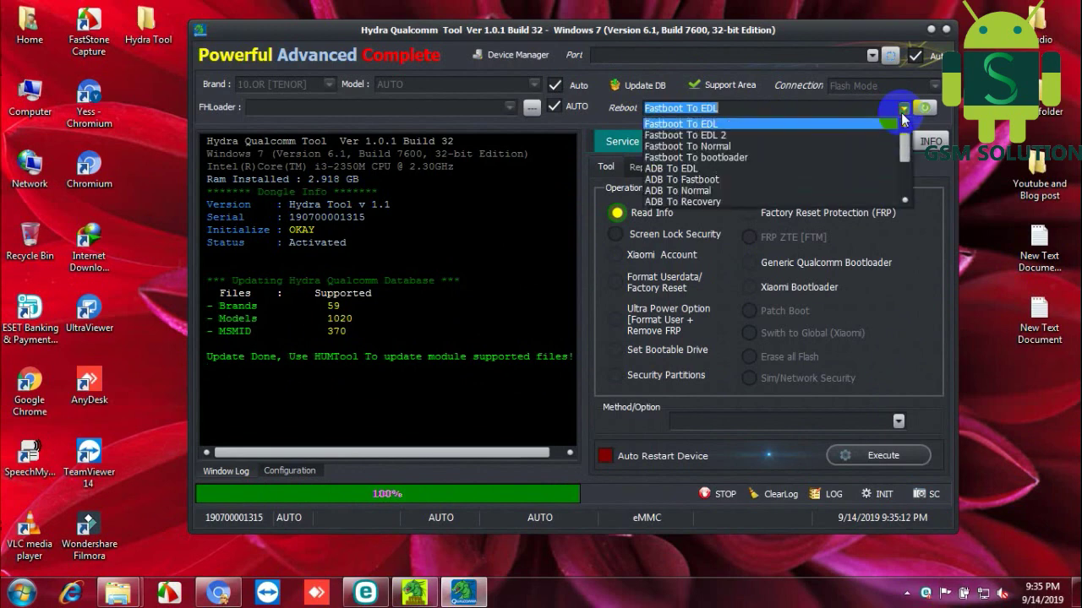
scroll(845, 199, "down", 3)
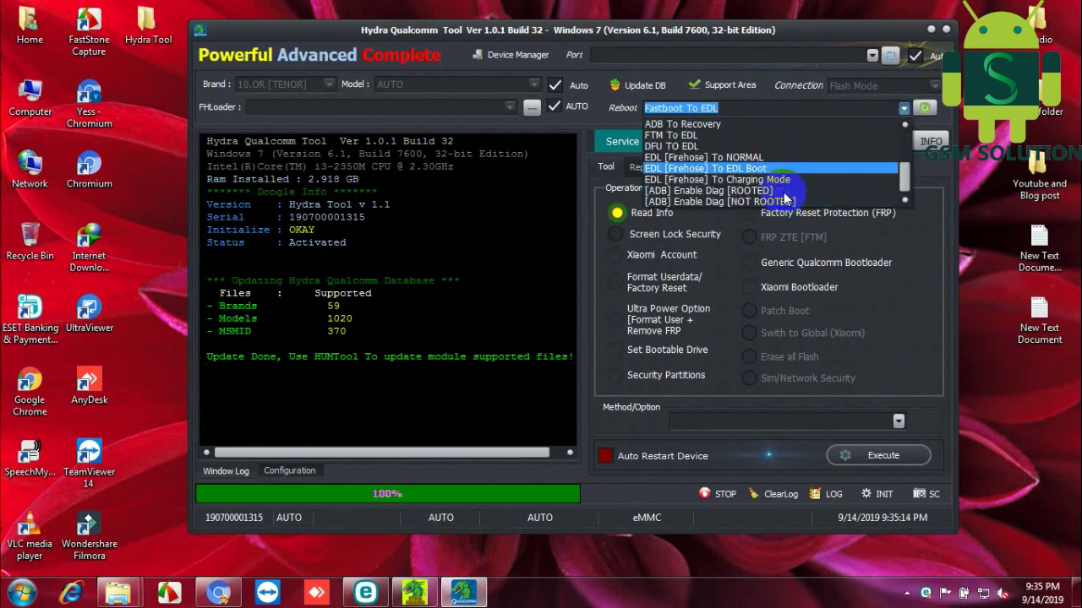
left_click(933, 257)
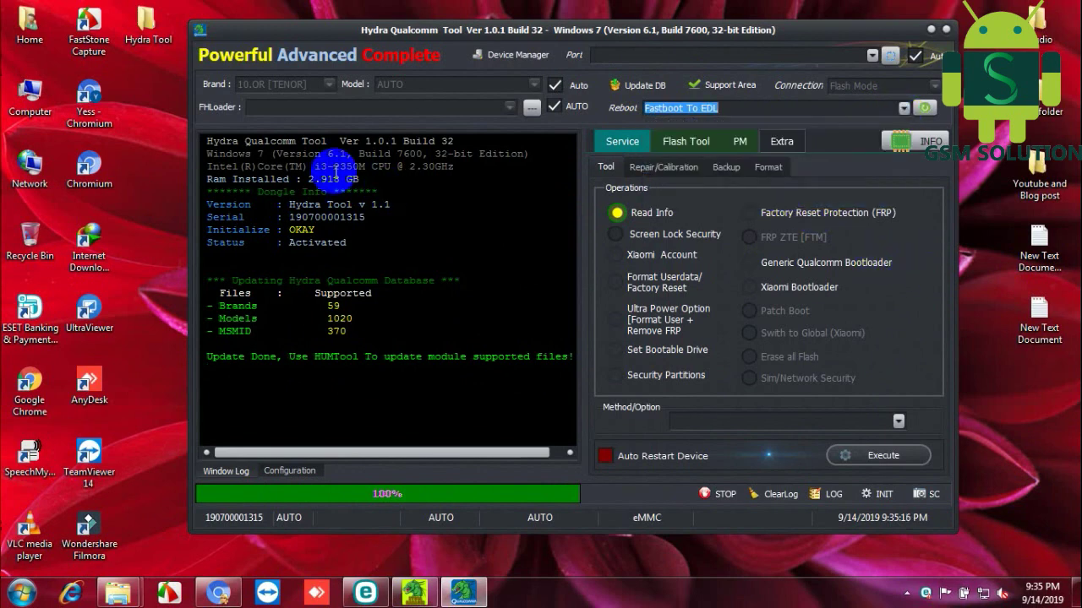